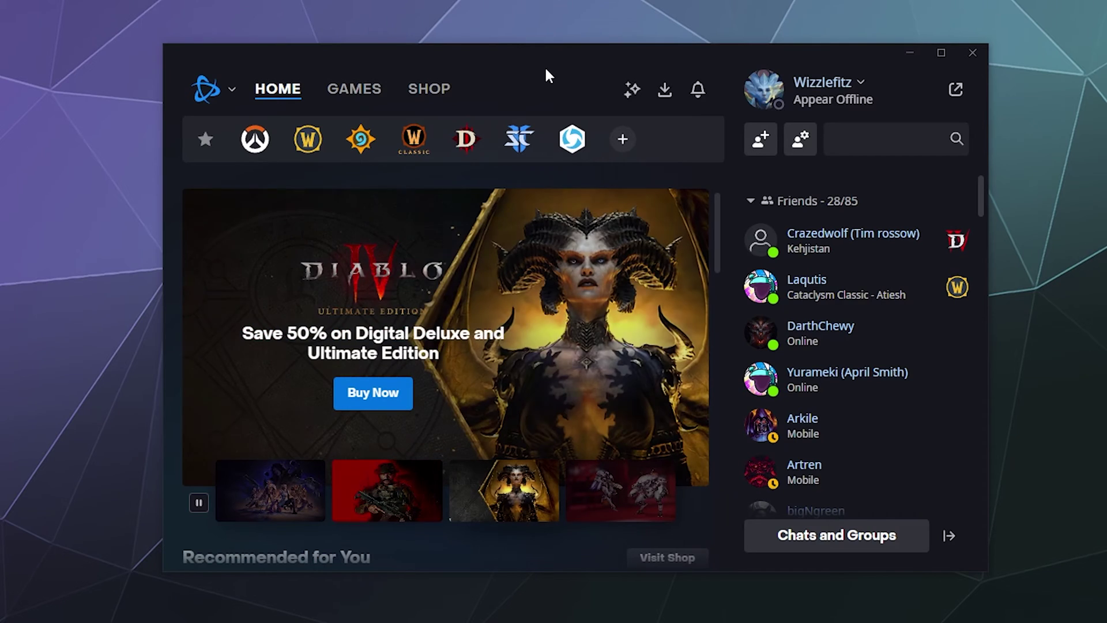
- Open the Battle.net settings window and close it again
left_click(231, 103)
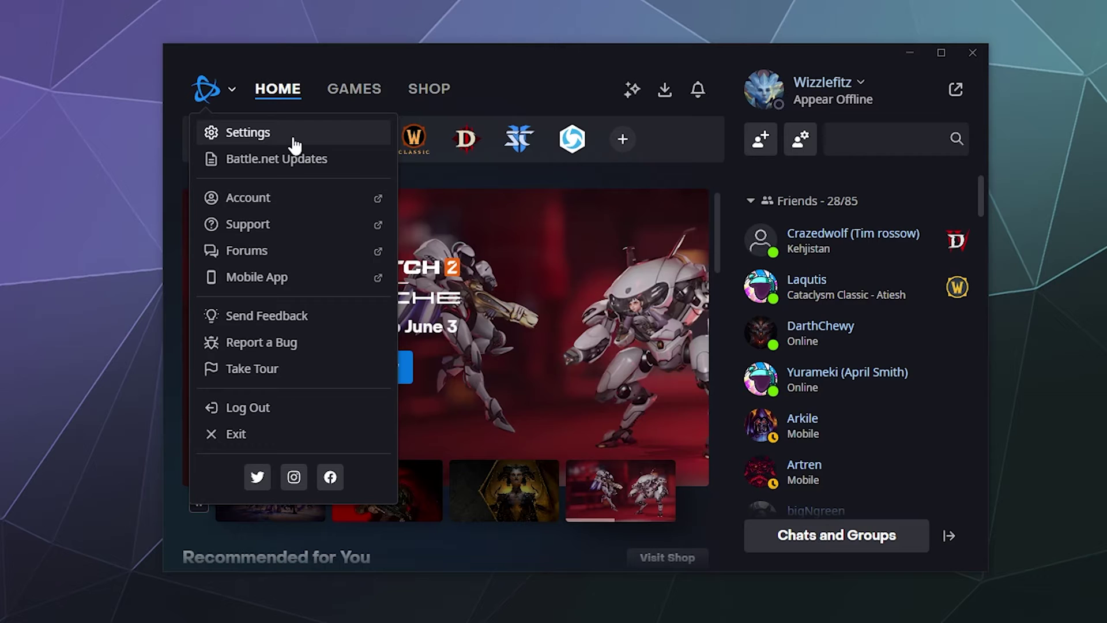
left_click(294, 141)
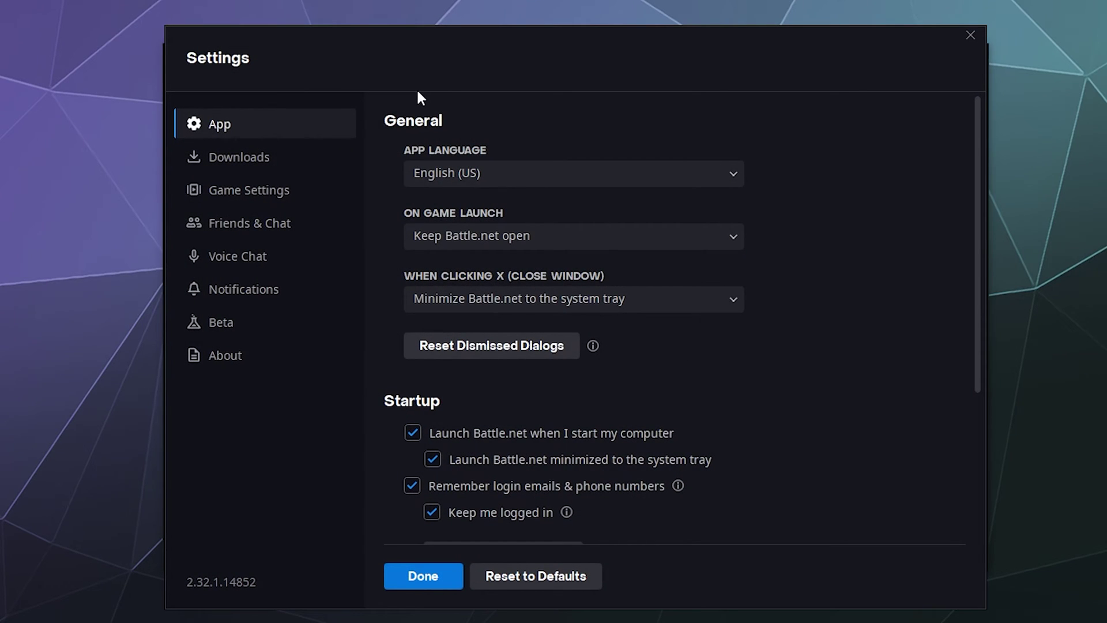
left_click(970, 35)
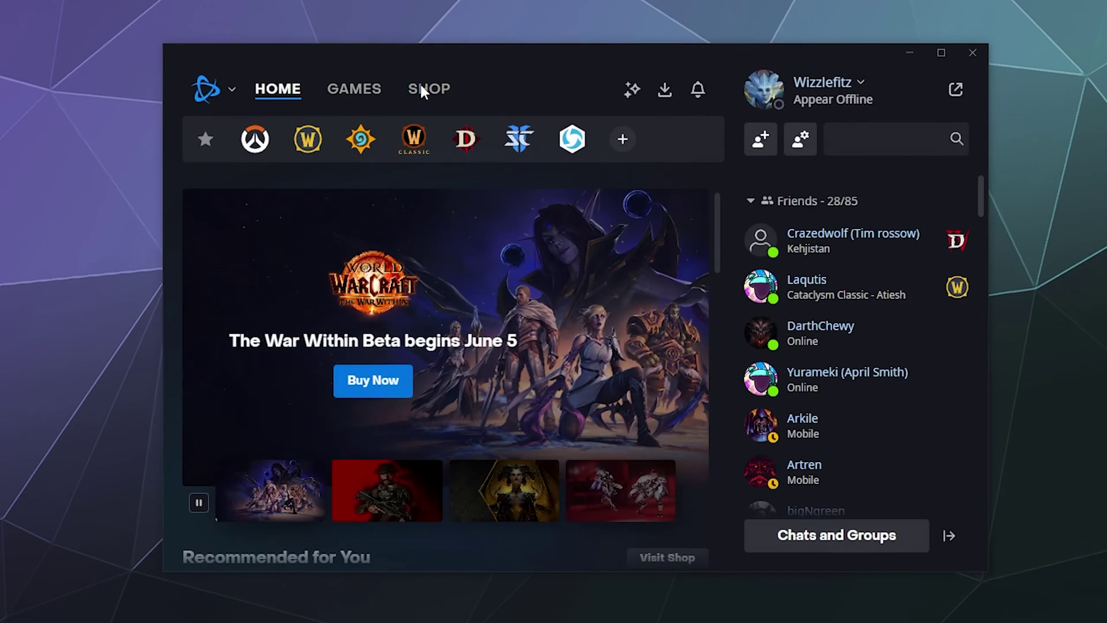
- View the Battle.net Updates patch notes, reading through them before closing their window
left_click(230, 93)
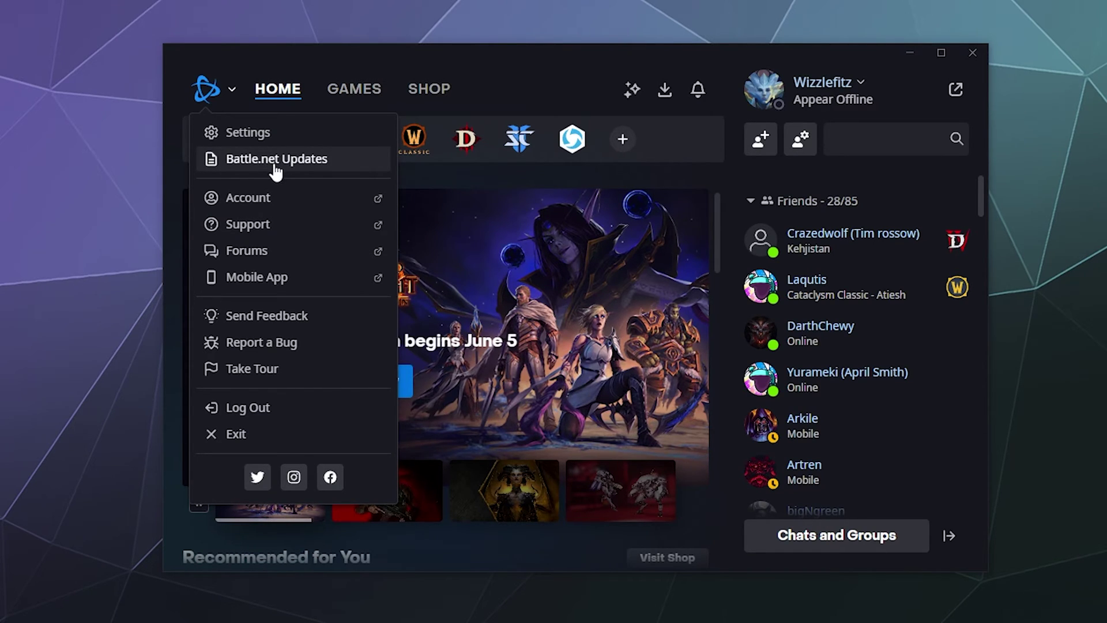
left_click(314, 172)
mouse_move(341, 101)
left_mouse_down()
mouse_move(314, 91)
mouse_move(339, 85)
left_mouse_up()
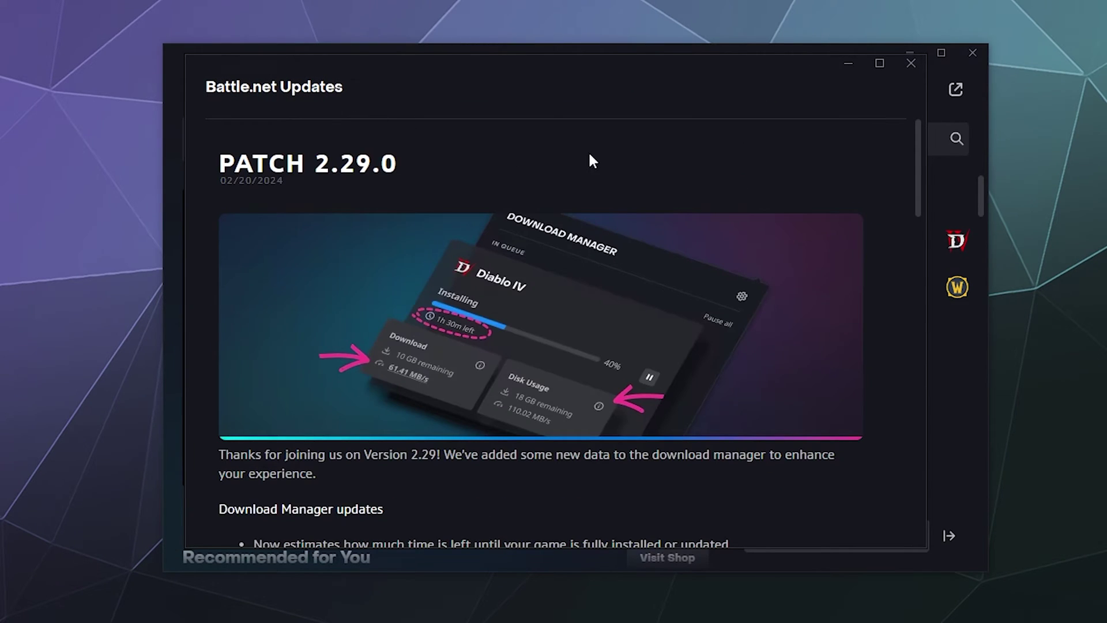
scroll(588, 151, "down", 4)
scroll(588, 151, "up", 4)
left_click(912, 63)
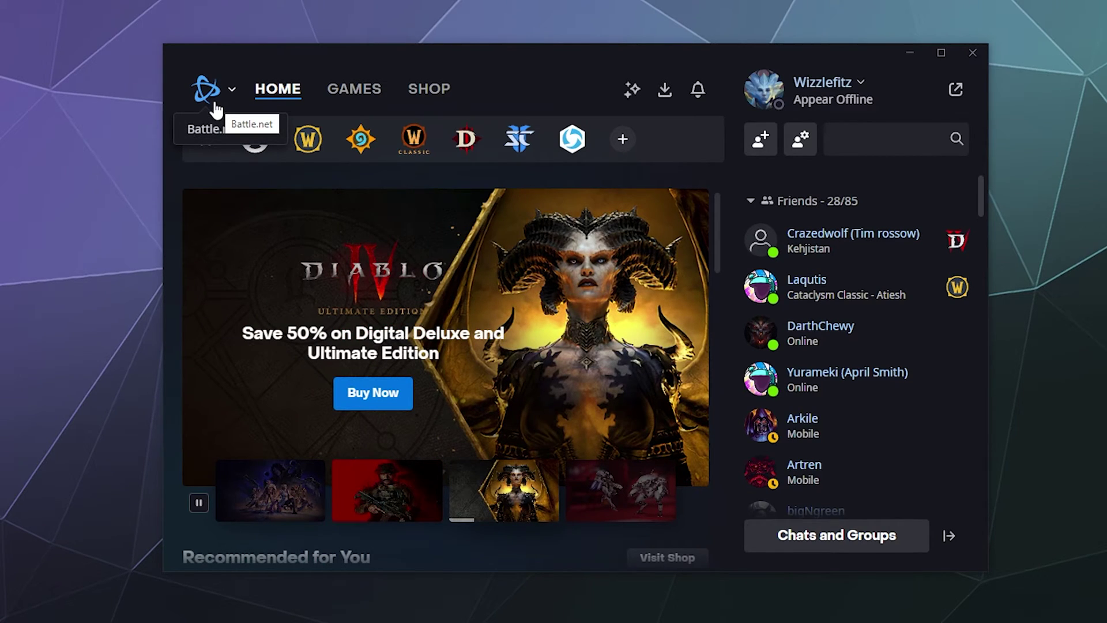
- Open the settings and examine the App section's game launch, login, startup view and advanced feature options
left_click(216, 109)
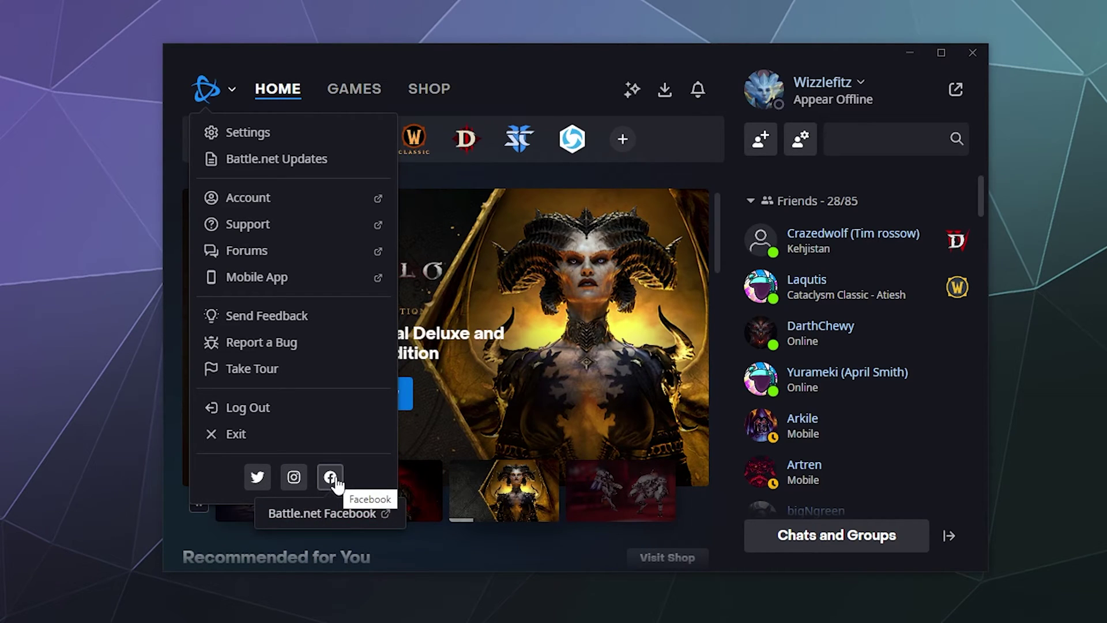
left_click(264, 144)
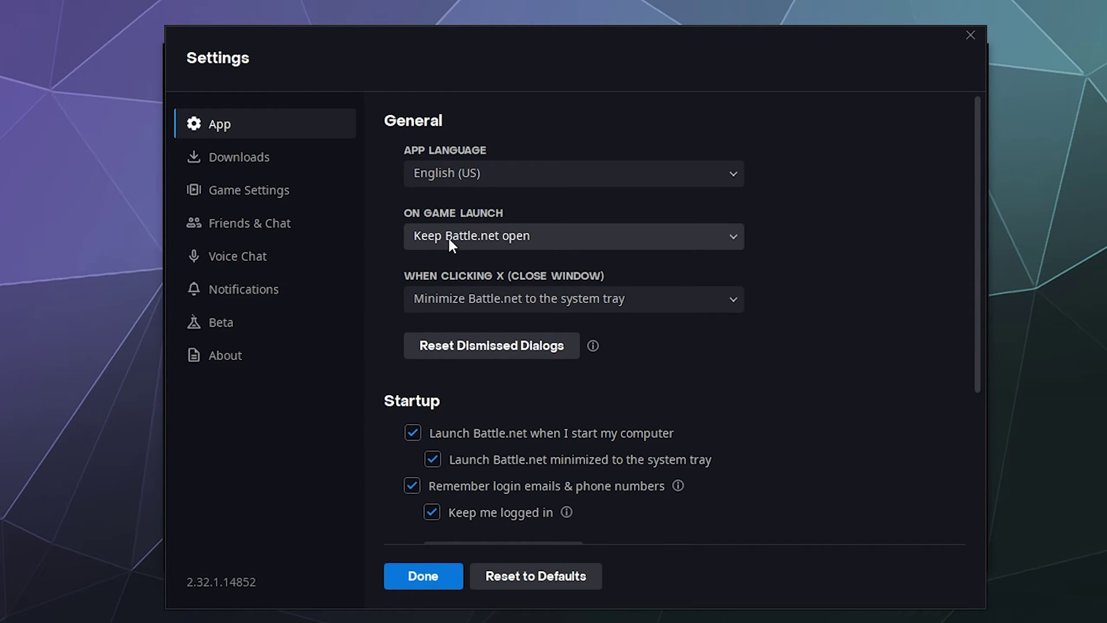
left_click(471, 237)
left_click(480, 238)
scroll(726, 340, "down", 3)
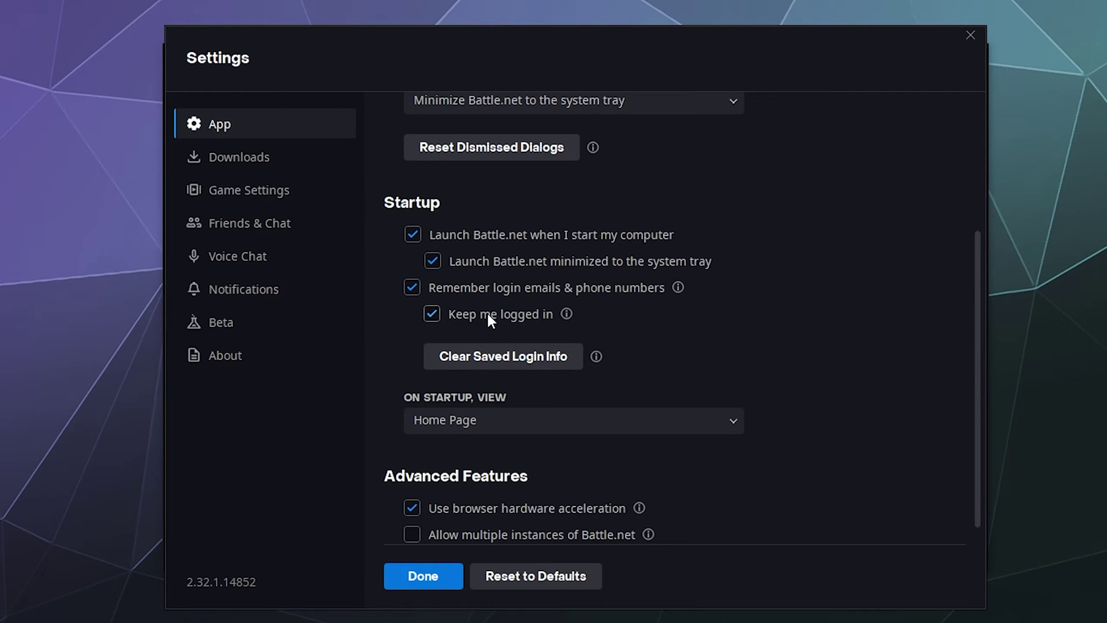
mouse_move(566, 317)
scroll(643, 358, "down", 1)
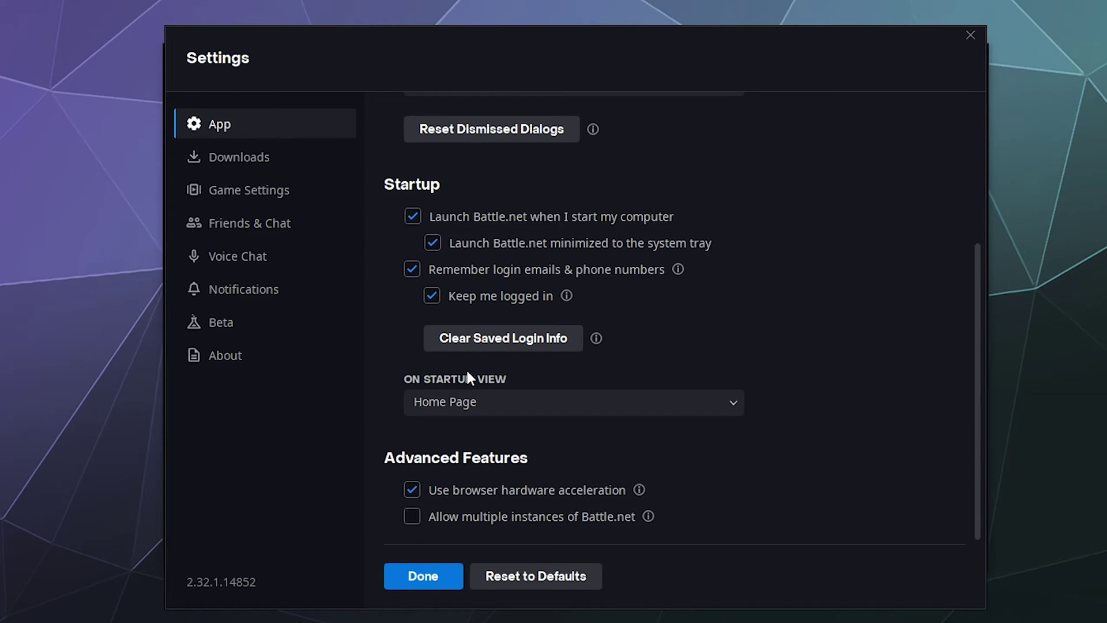
left_click(421, 403)
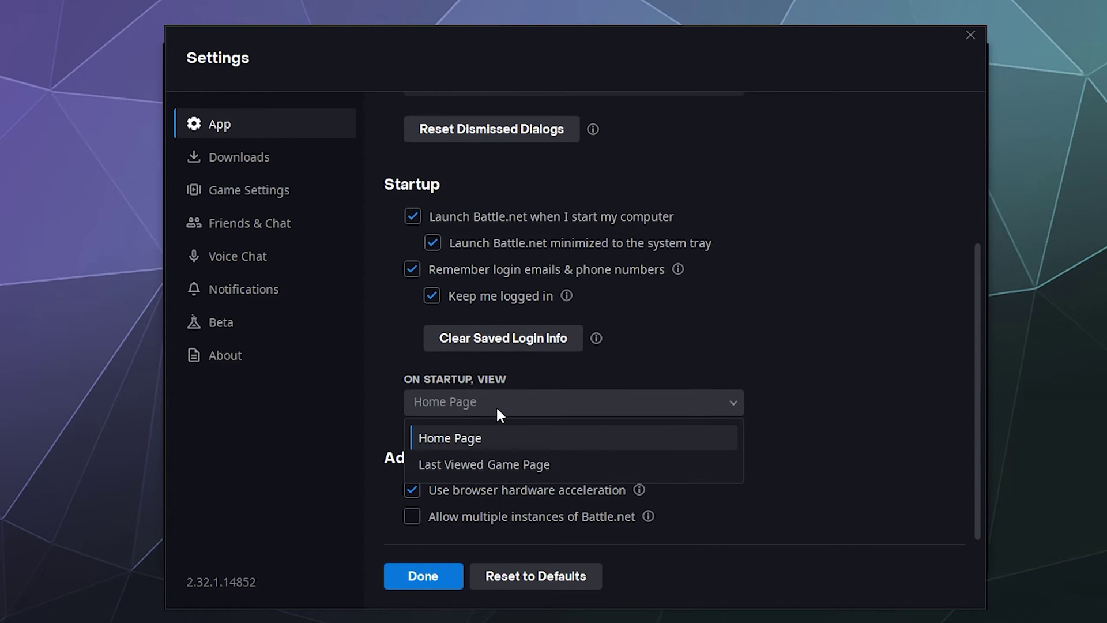
left_click(479, 479)
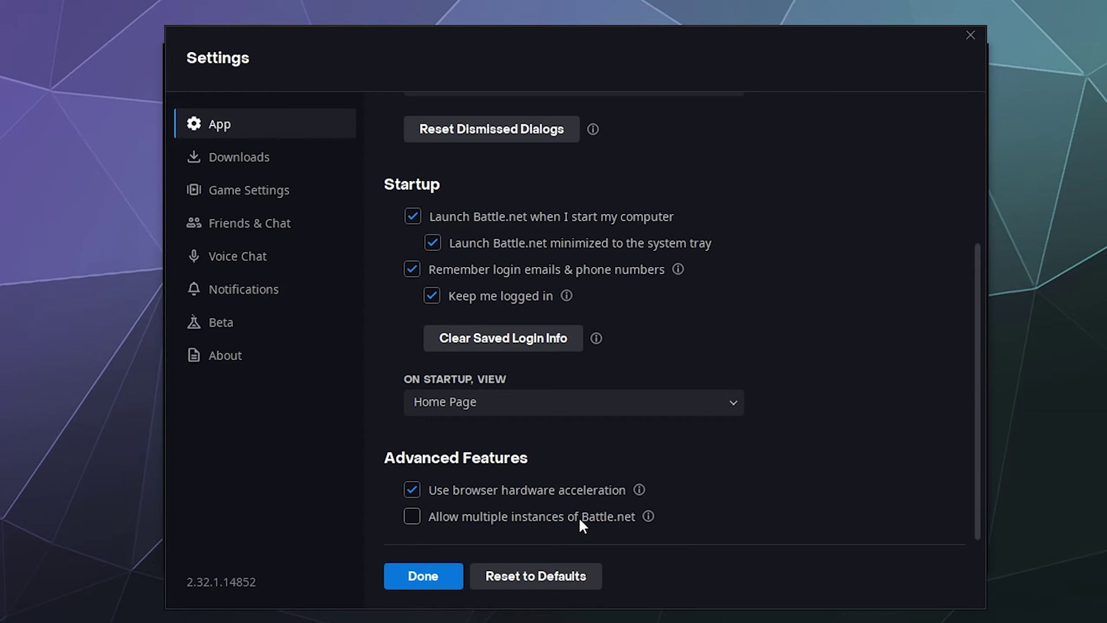
- Review the Downloads settings for game installation, automatic updates and download limits
left_click(233, 164)
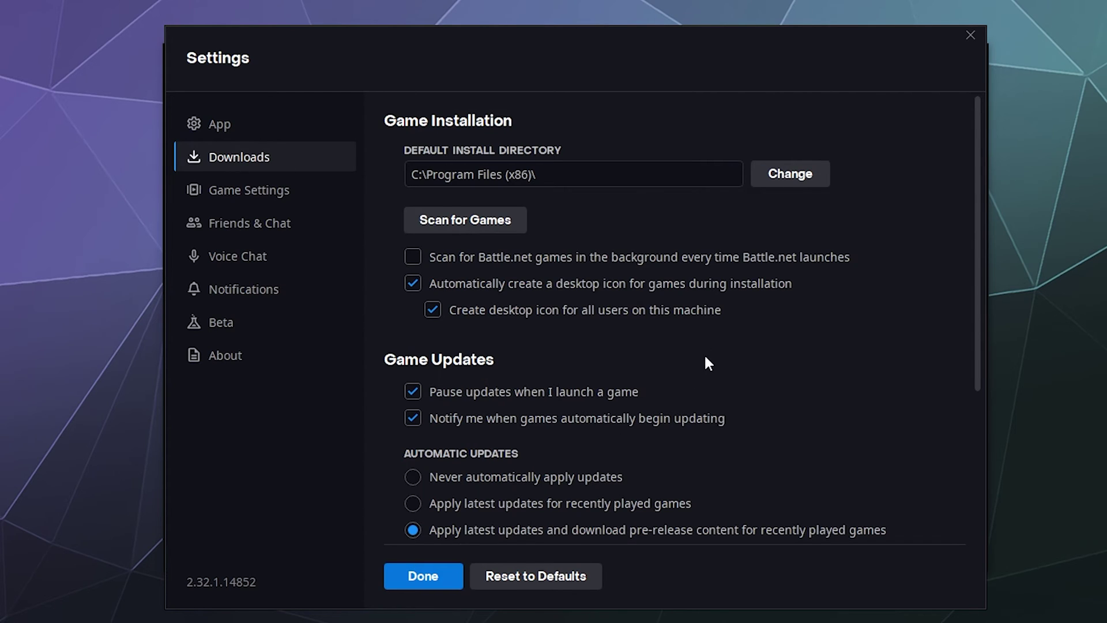
scroll(705, 357, "down", 4)
scroll(710, 349, "up", 4)
scroll(661, 436, "down", 3)
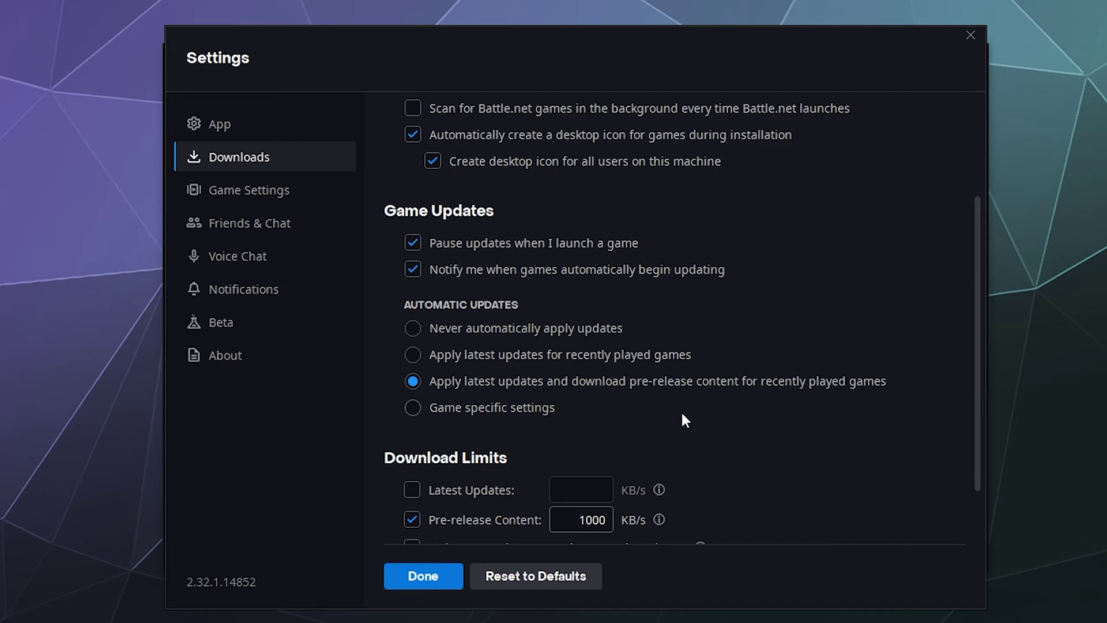
scroll(685, 420, "down", 2)
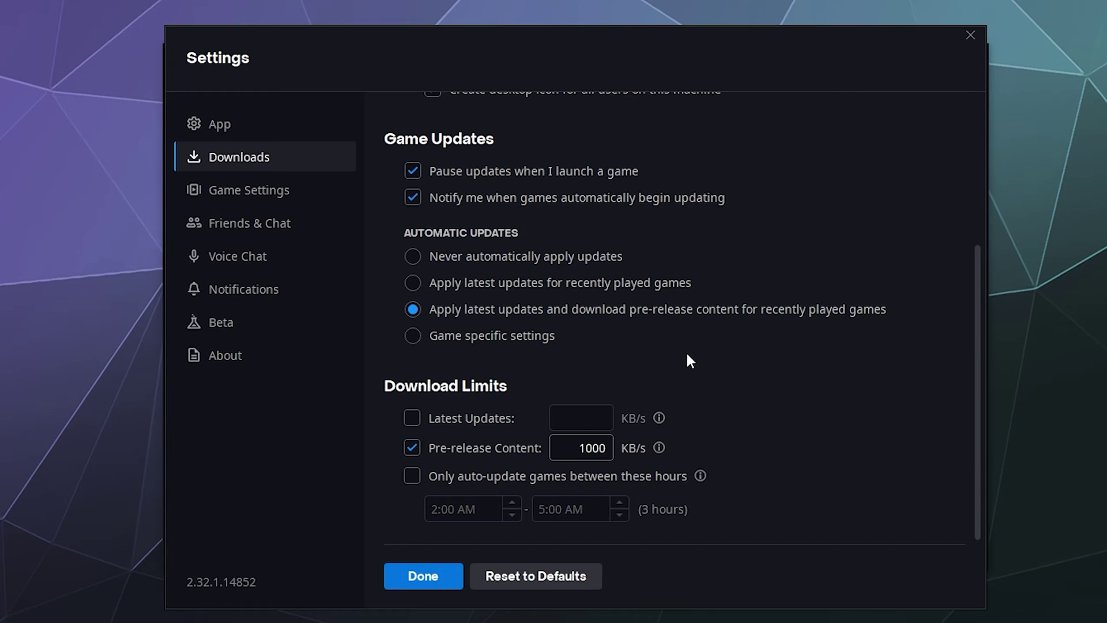
- Review the Heroes of the Storm options in Game Settings and the Friends & Chat preferences
left_click(291, 220)
left_click(278, 196)
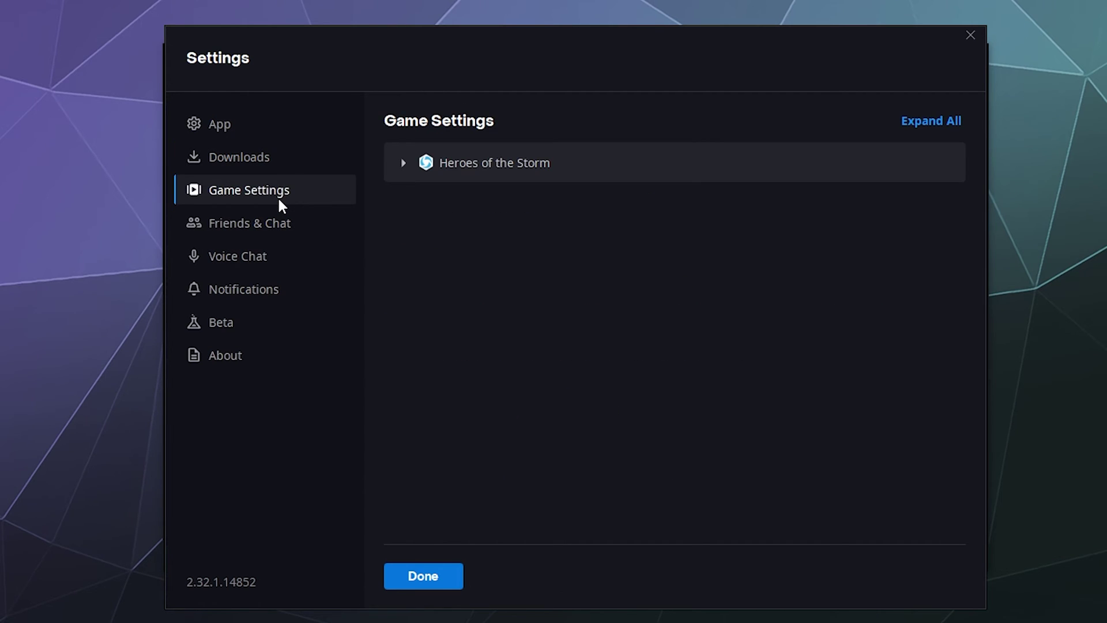
left_click(401, 164)
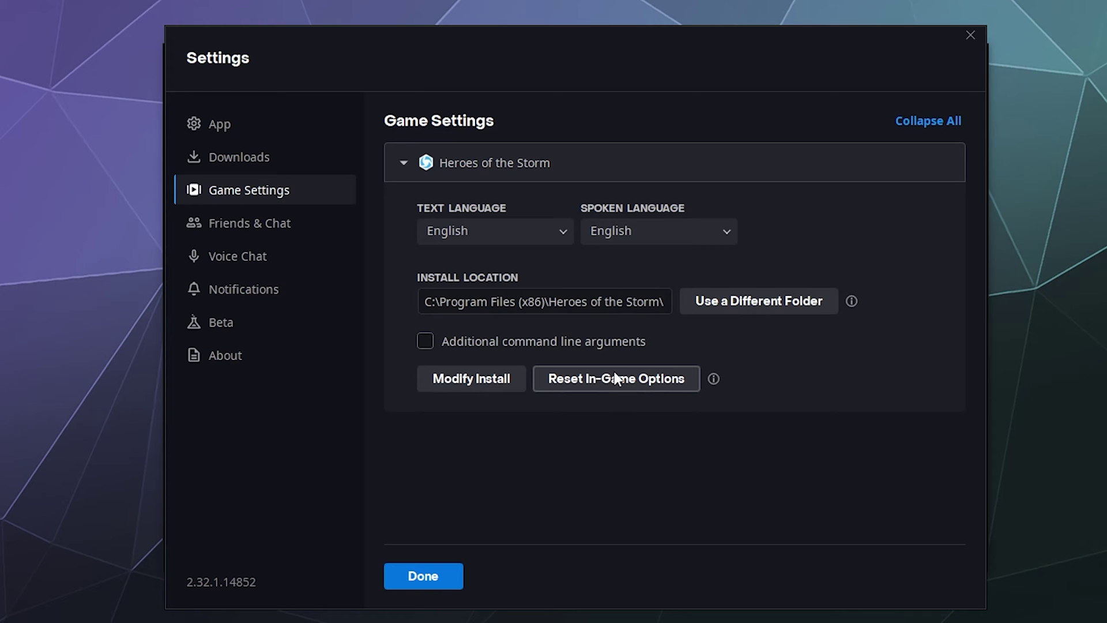
left_click(307, 223)
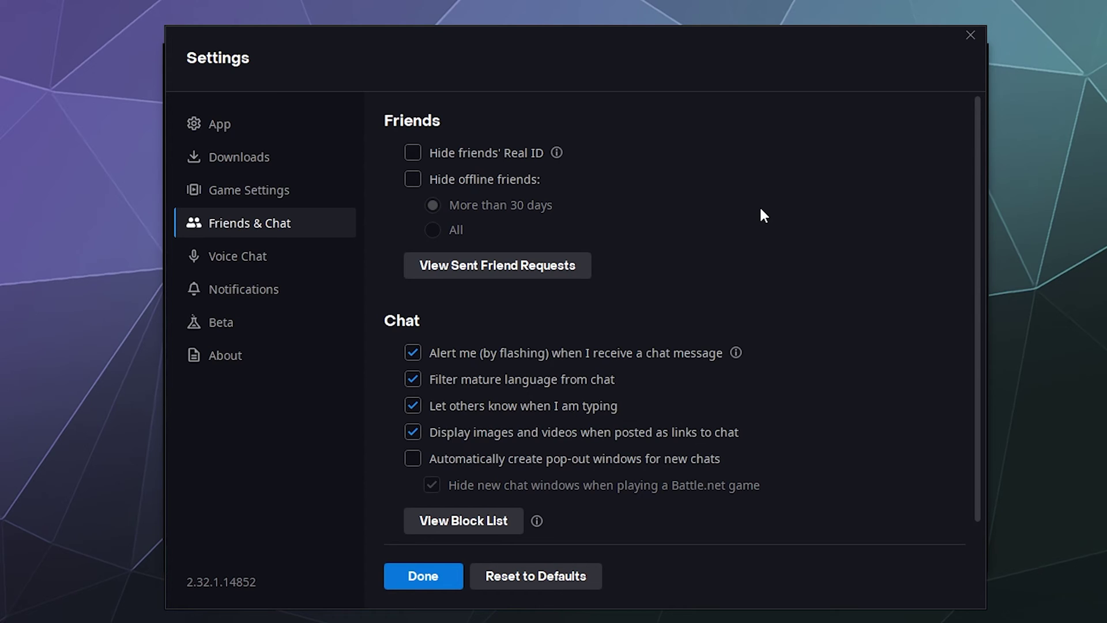
scroll(761, 210, "down", 1)
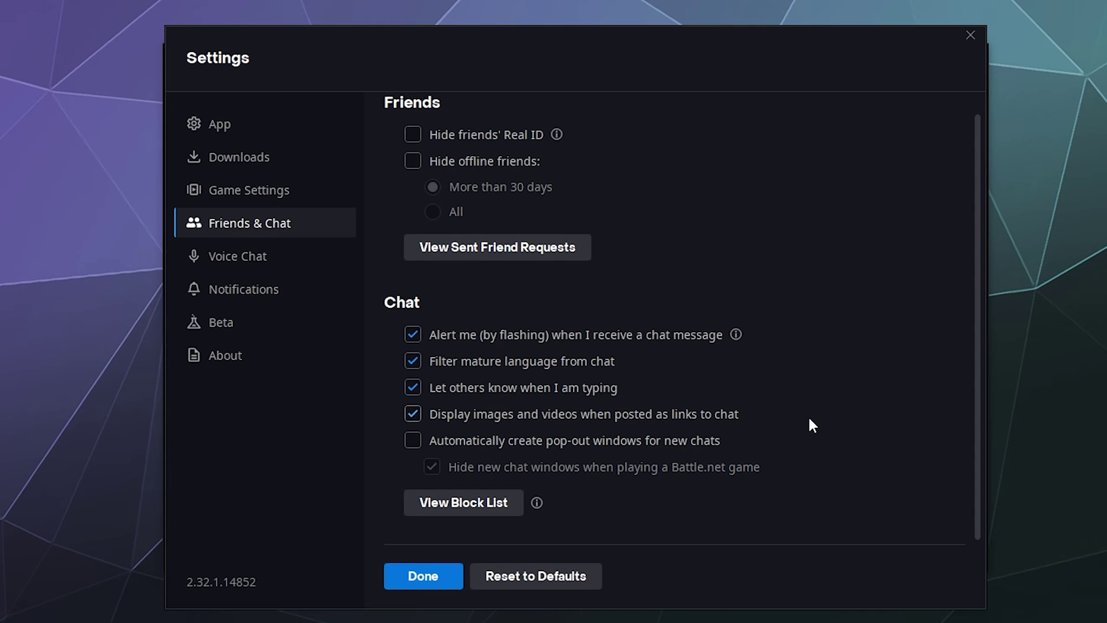
- Set the voice chat output device to Headphones (Realtek USB Audio) and the input device to Microphone (BLUE Yeti PRO)
left_click(223, 255)
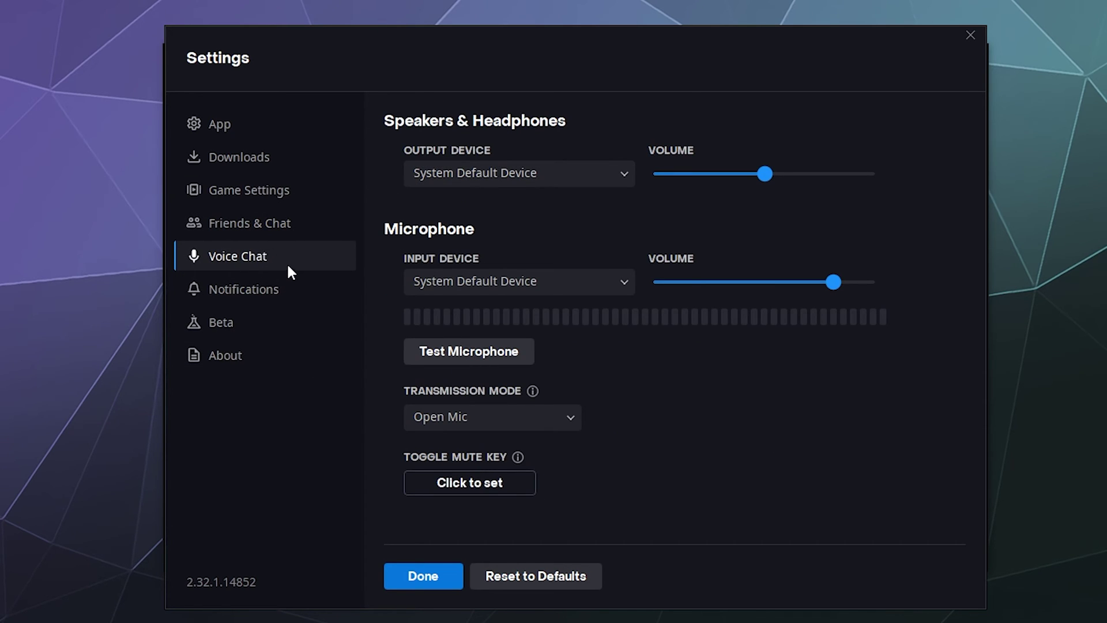
left_click(459, 175)
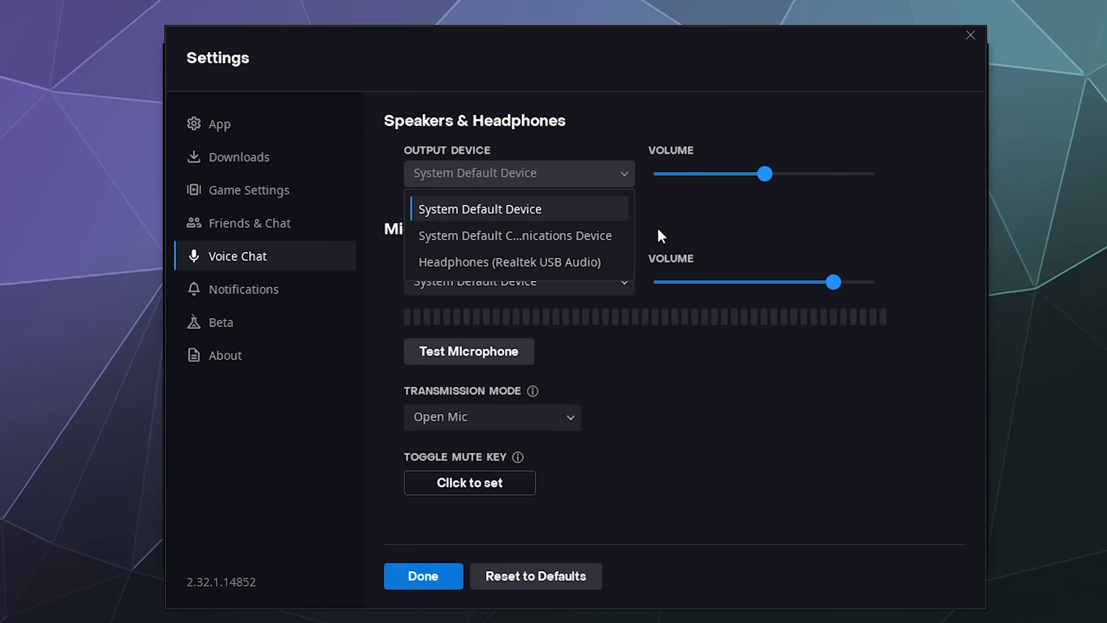
left_click(557, 262)
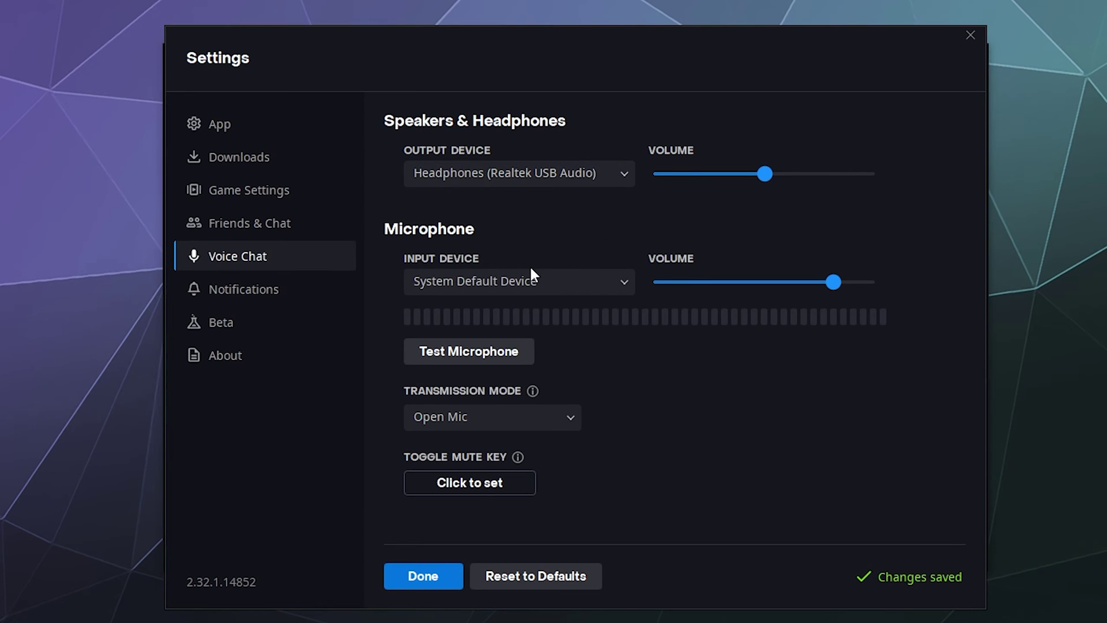
left_click(530, 269)
left_click(545, 369)
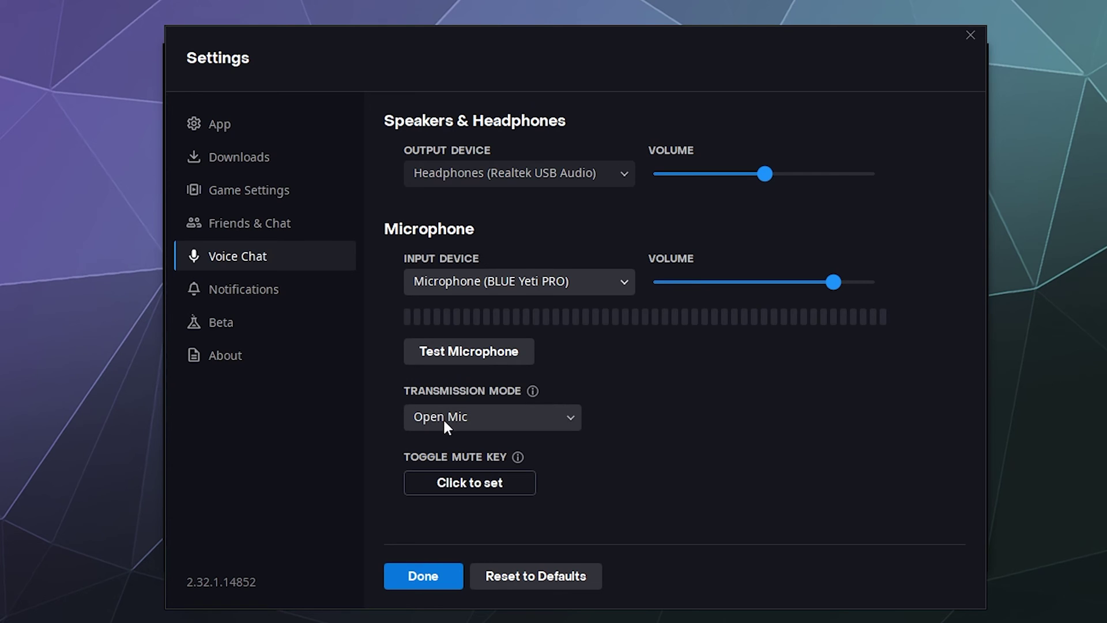
- Change the microphone transmission mode to Push to talk
left_click(484, 417)
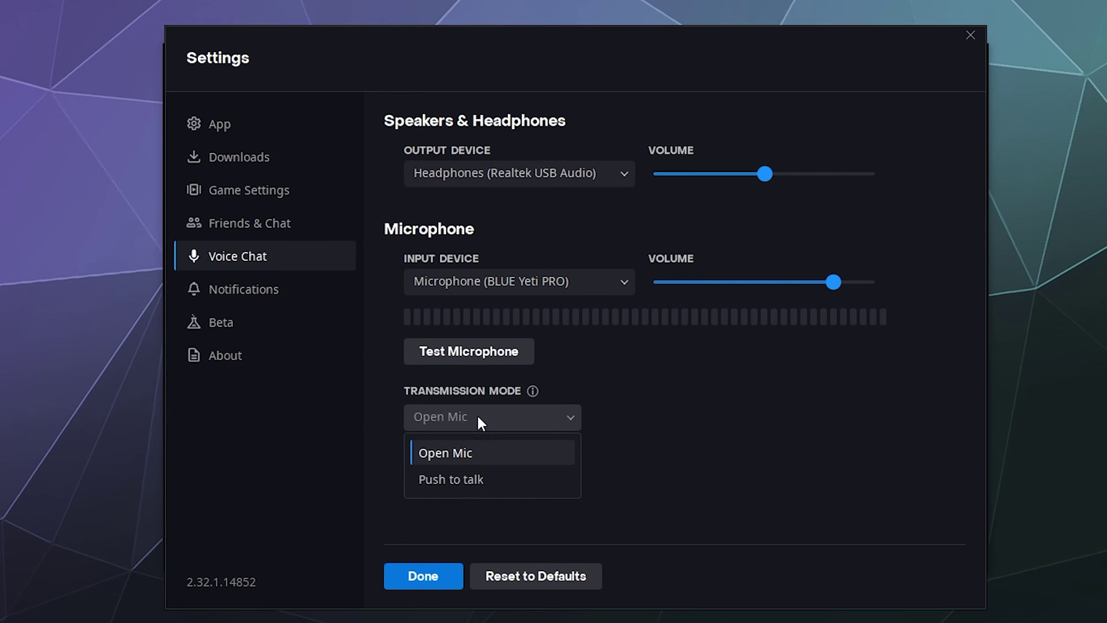
left_click(463, 479)
scroll(683, 488, "down", 1)
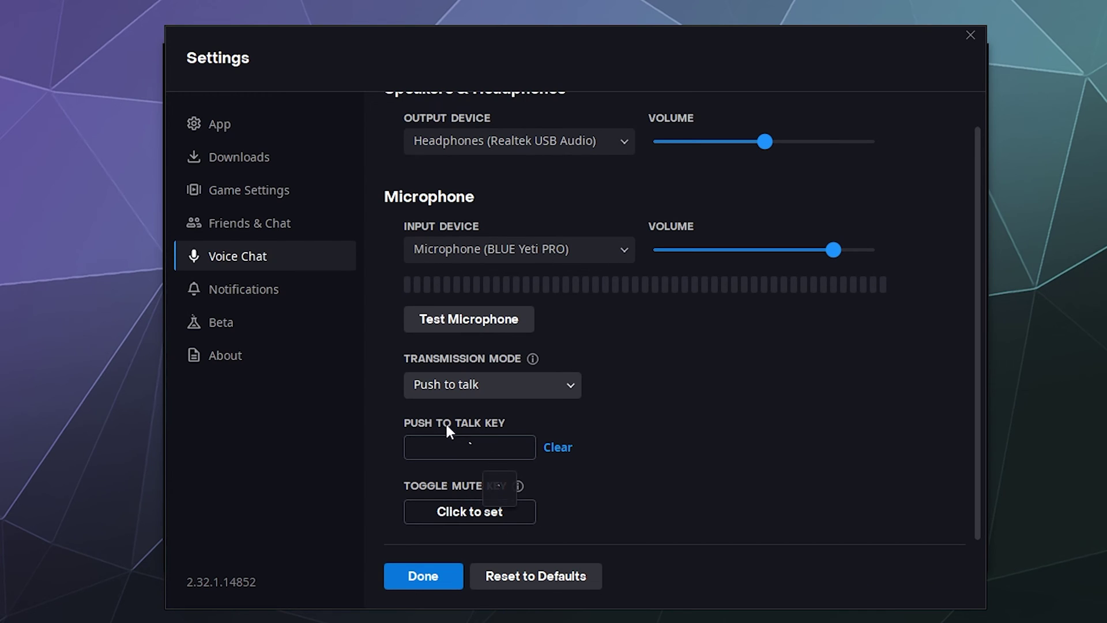
- Examine the global notification settings and the Friends and Chats notification categories, leaving both categories collapsed
left_click(234, 288)
scroll(679, 302, "down", 6)
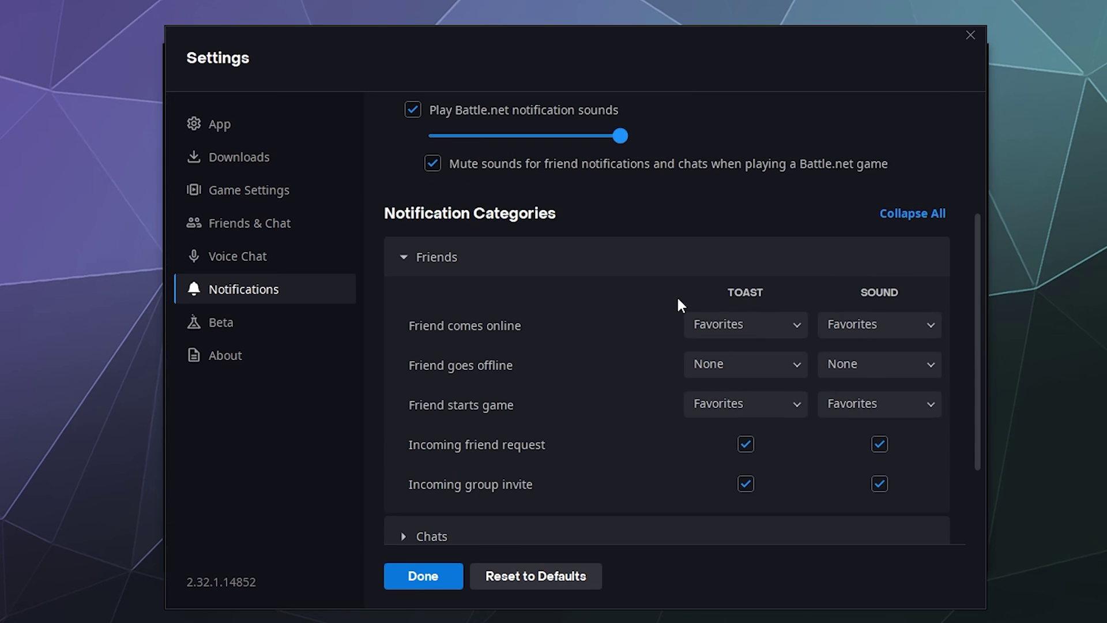
scroll(679, 303, "up", 6)
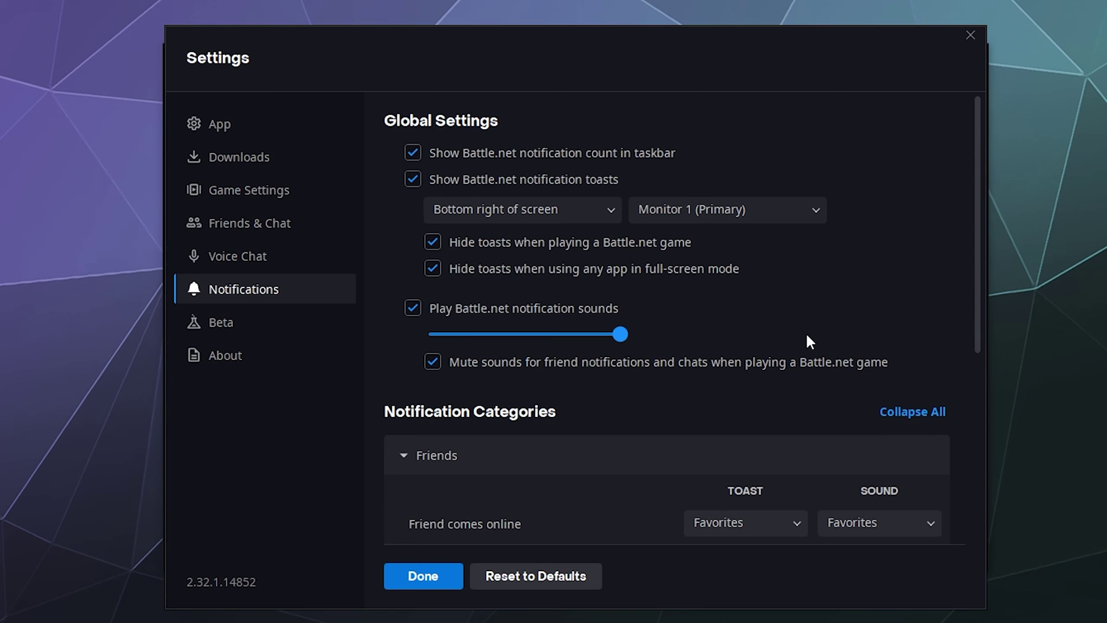
scroll(807, 335, "down", 4)
scroll(555, 431, "down", 2)
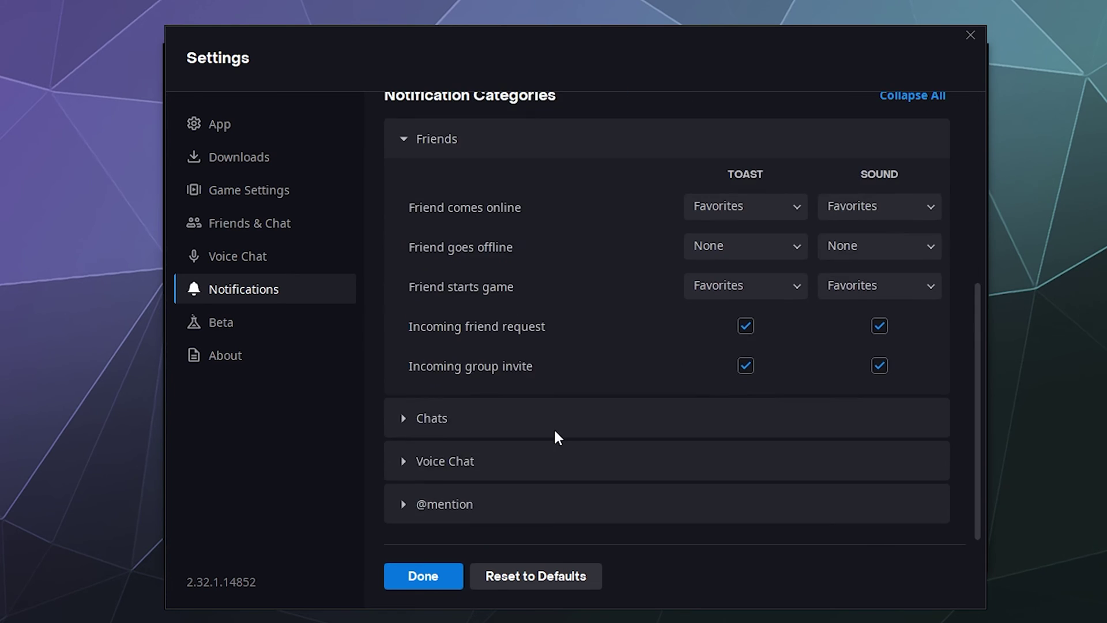
scroll(475, 426, "up", 2)
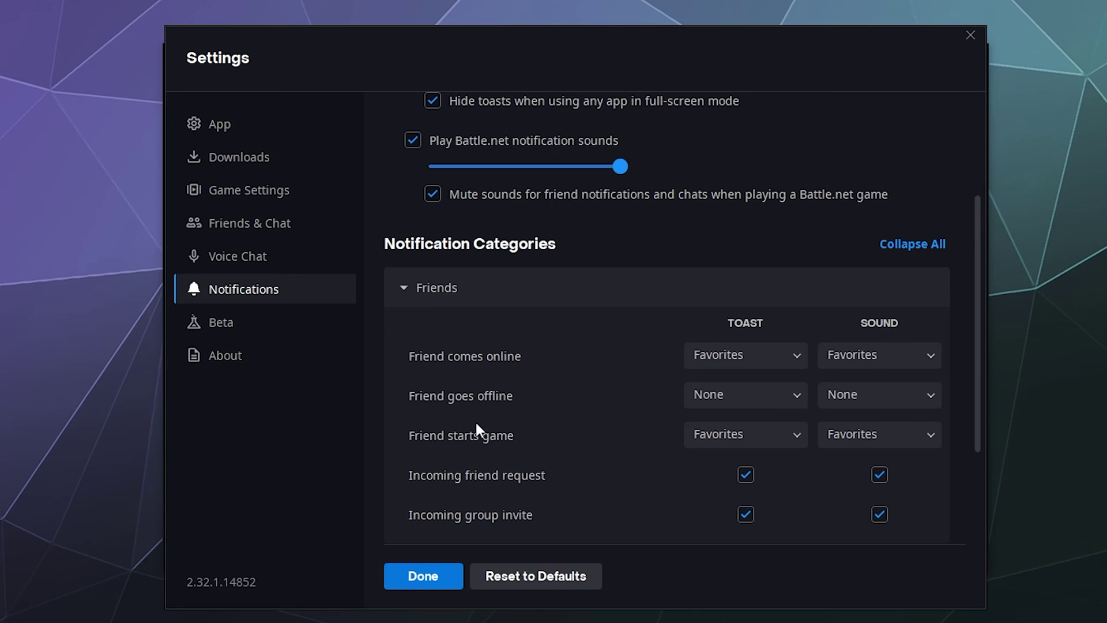
left_click(451, 287)
left_click(461, 419)
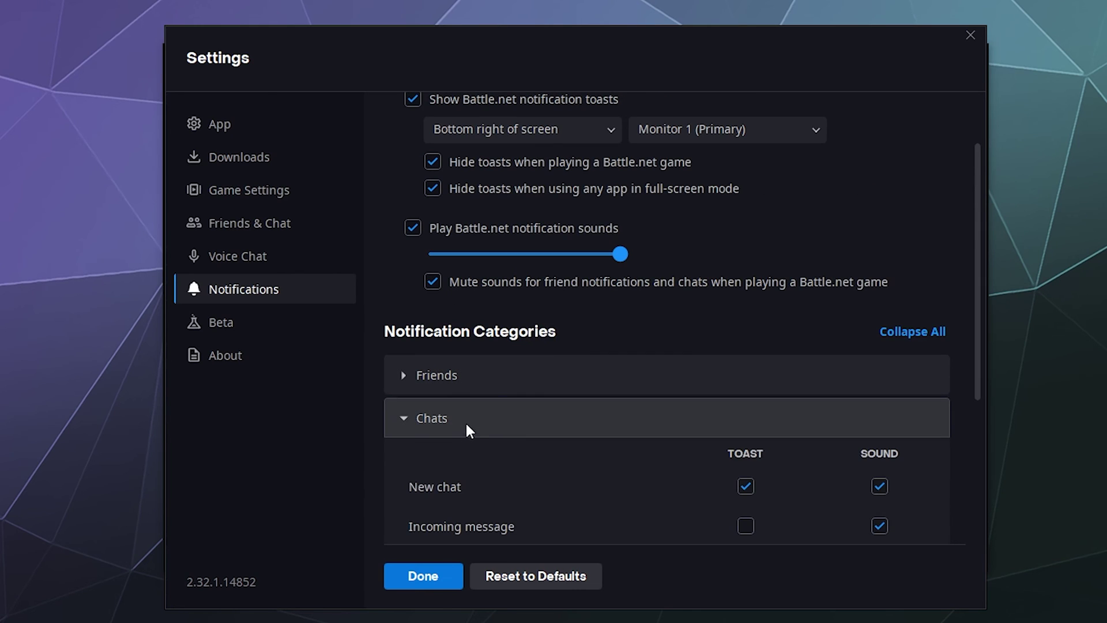
left_click(476, 413)
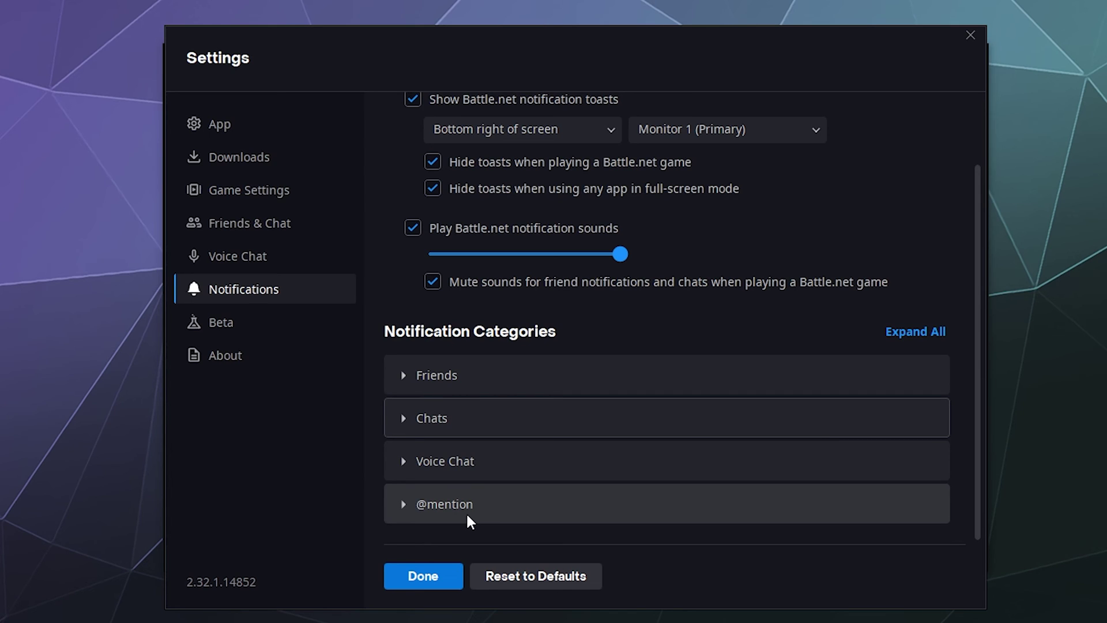
- Check the Beta settings and look through the version details and third-party licenses in About
left_click(282, 325)
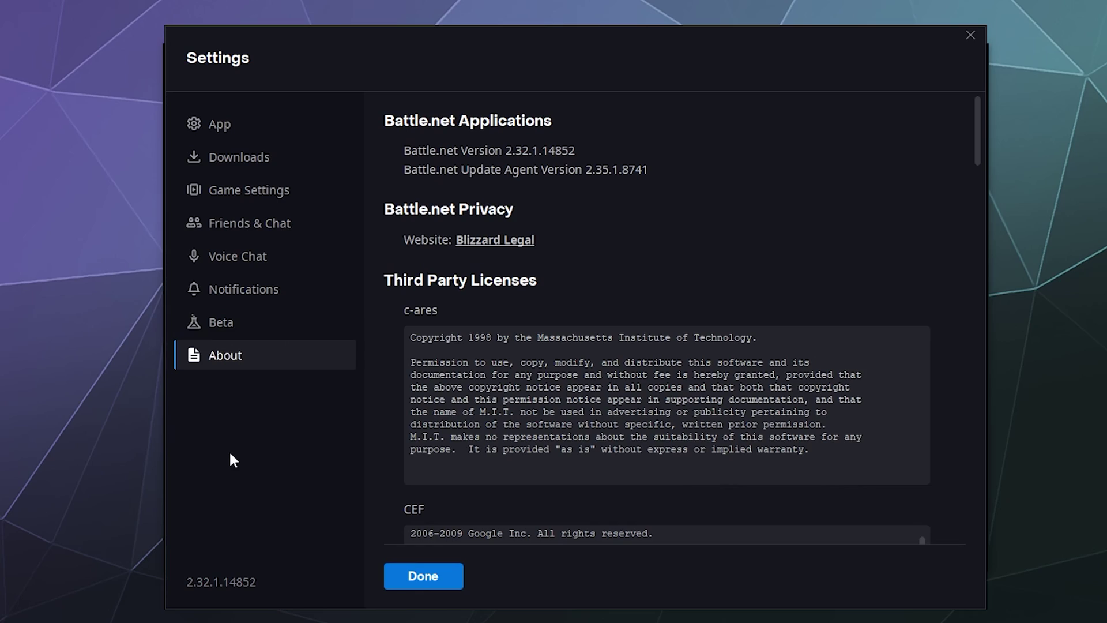
scroll(584, 231, "down", 5)
scroll(752, 364, "down", 5)
scroll(964, 343, "down", 15)
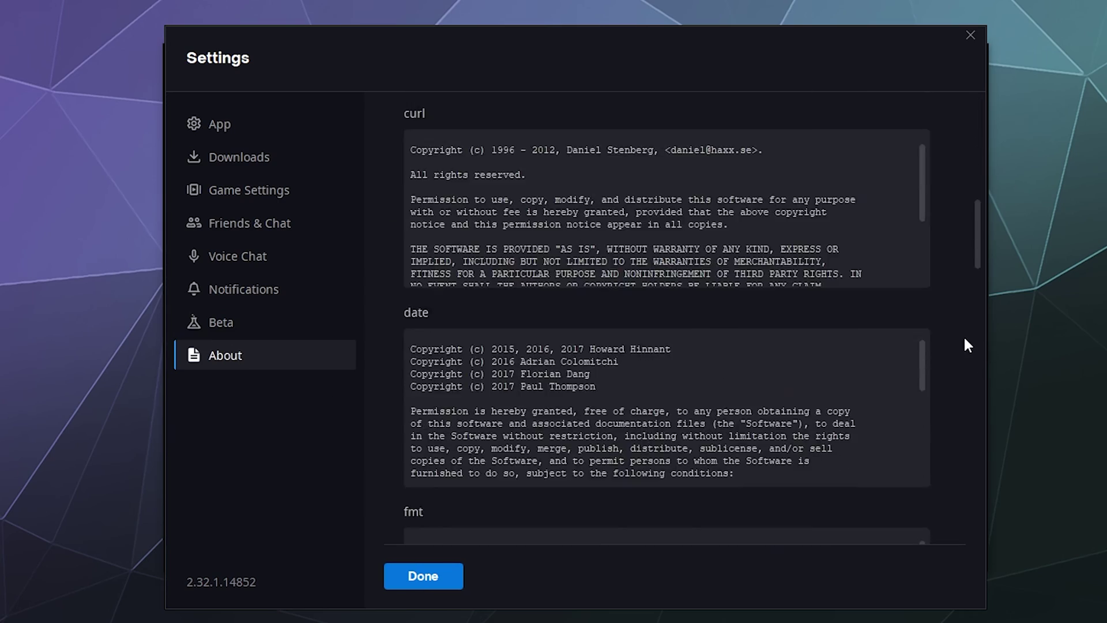
scroll(966, 346, "down", 20)
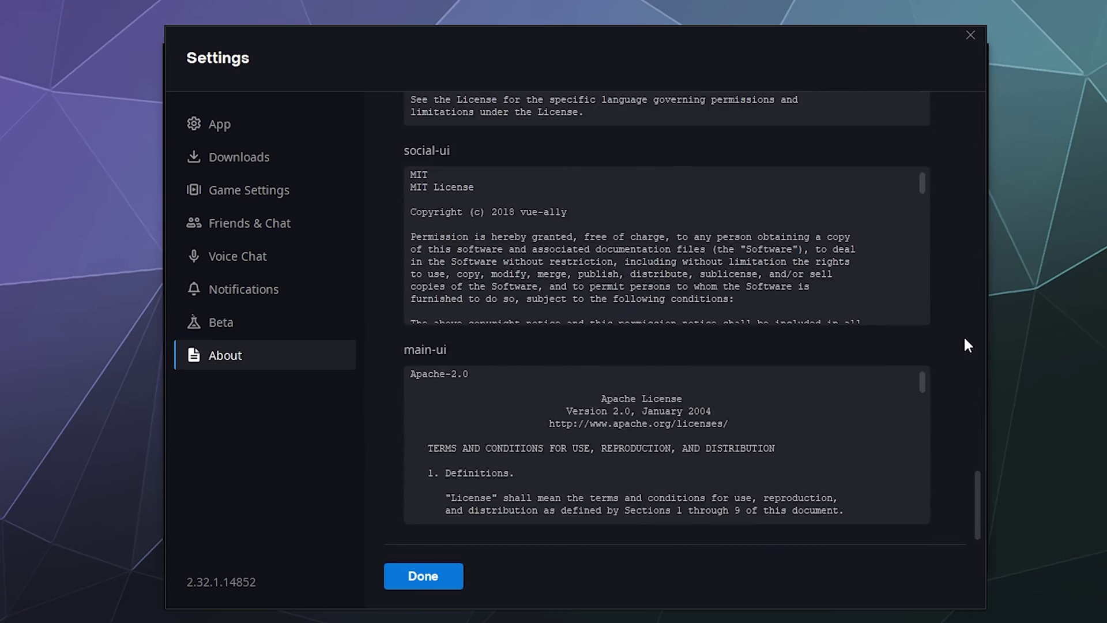
scroll(993, 403, "up", 6)
left_click_drag(977, 428, 948, 95)
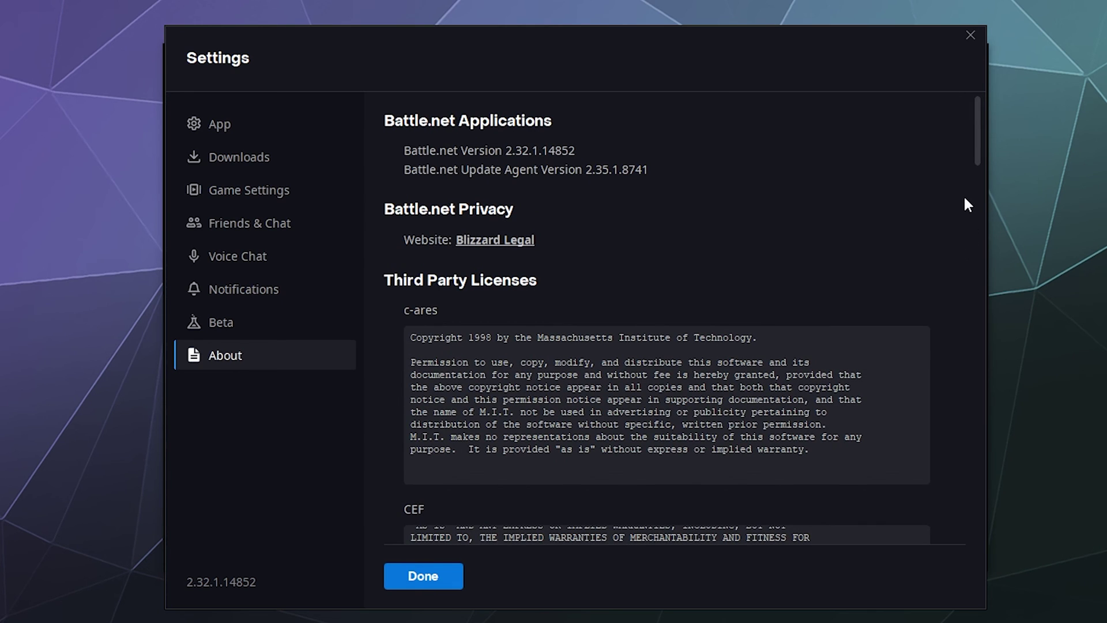
- Finish and close the settings, and check the What's New and Notifications panels, leaving both closed
left_click(411, 580)
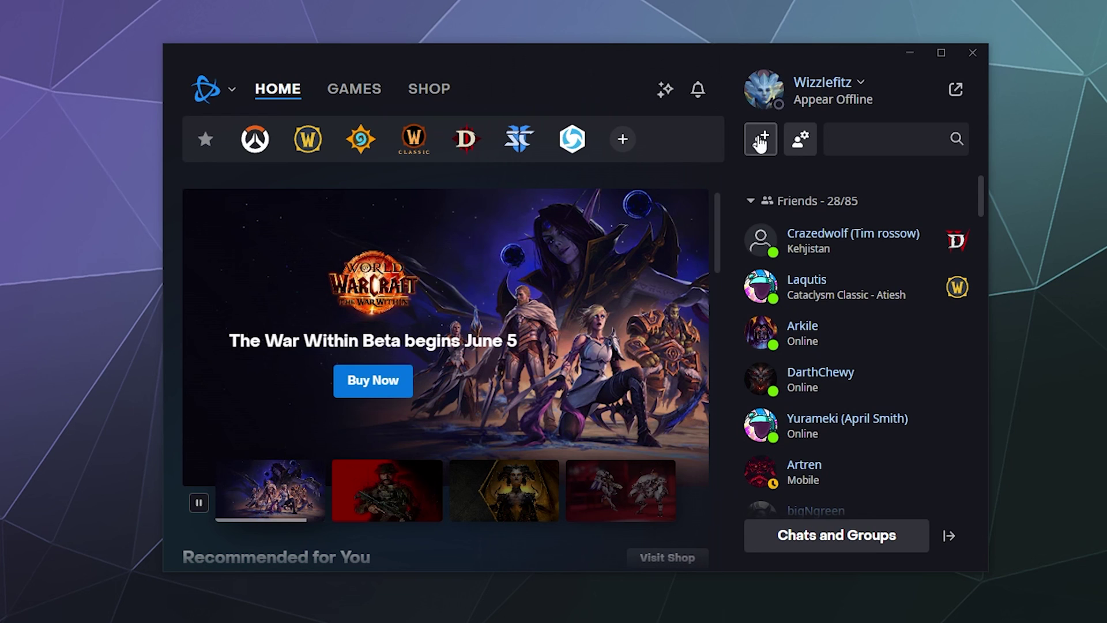
left_click(667, 102)
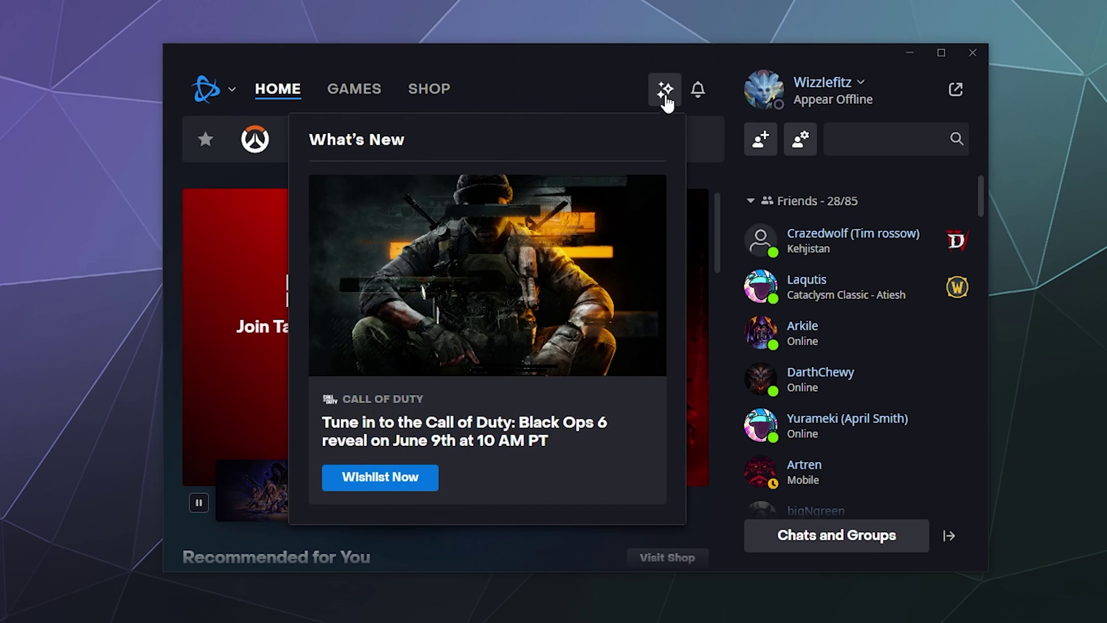
left_click(667, 102)
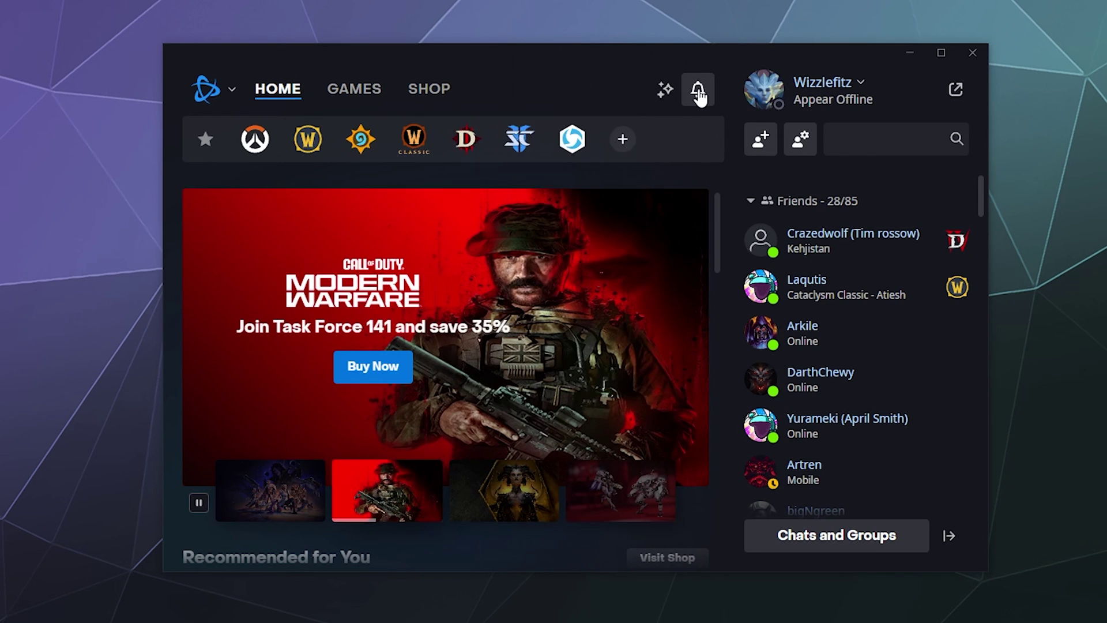
left_click(697, 92)
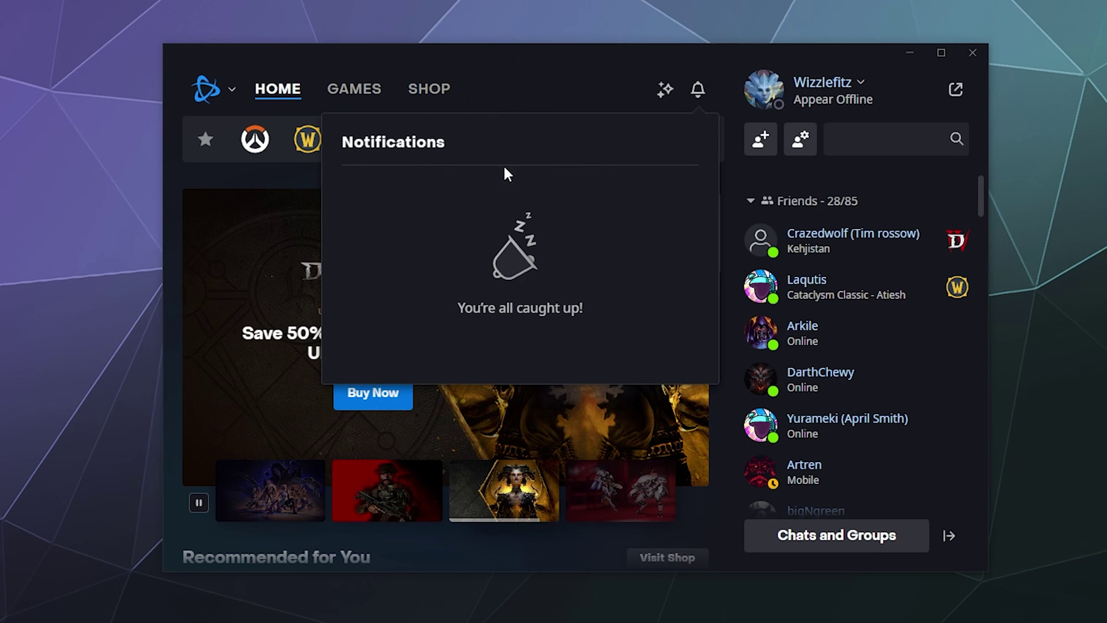
left_click(698, 89)
- Skim the Home page's recommended games and look through the games available to add as favorites, without adding any
scroll(323, 299, "down", 5)
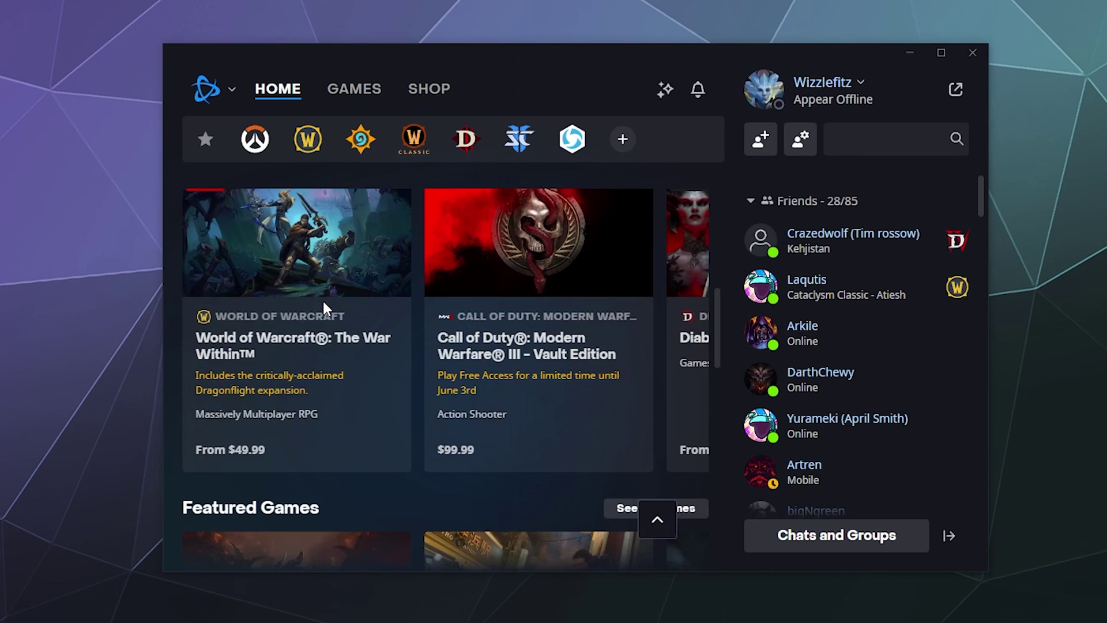
scroll(323, 299, "up", 5)
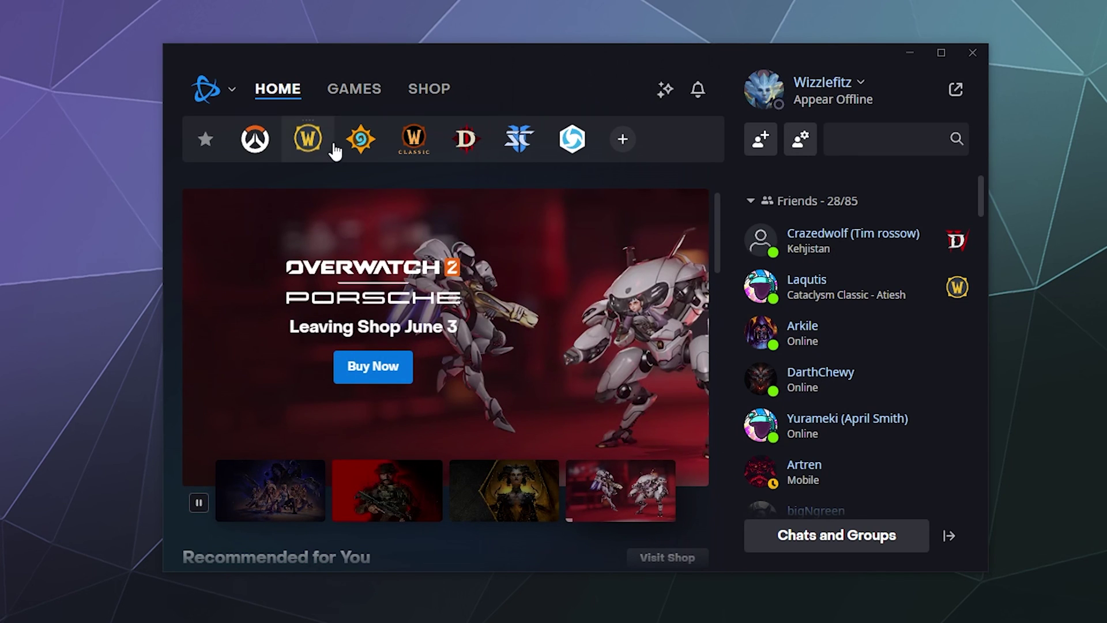
left_click(621, 147)
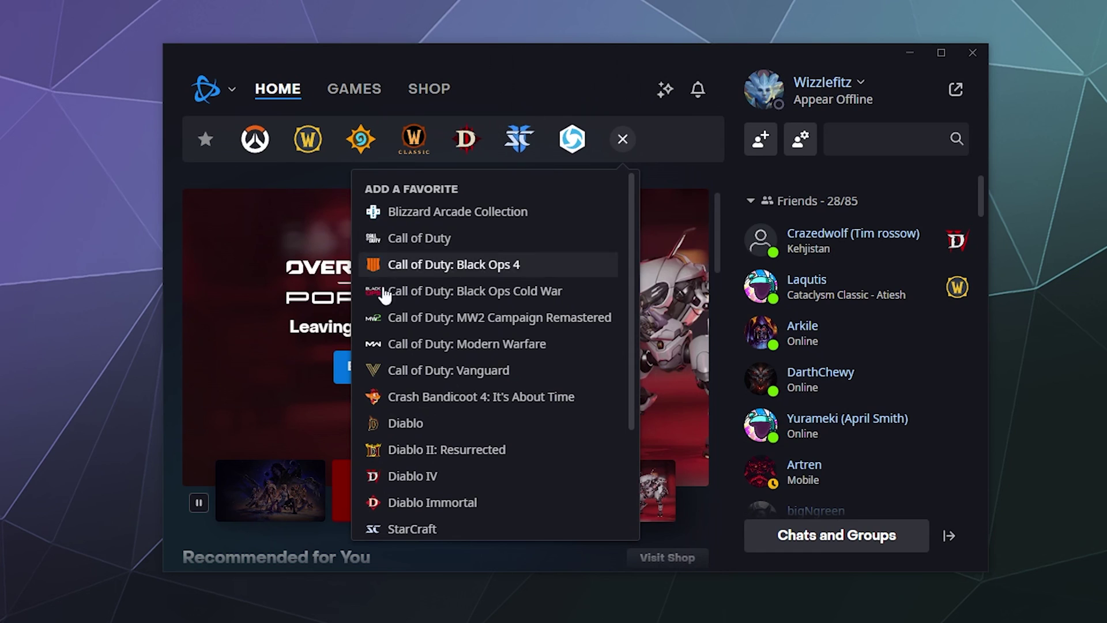
scroll(512, 365, "down", 5)
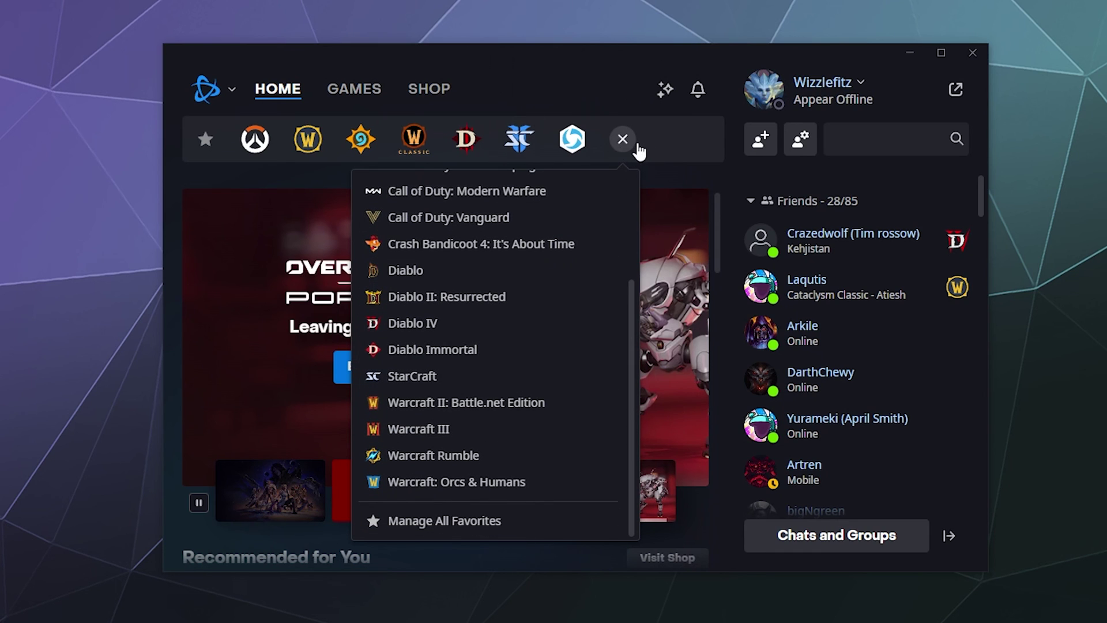
scroll(423, 305, "up", 3)
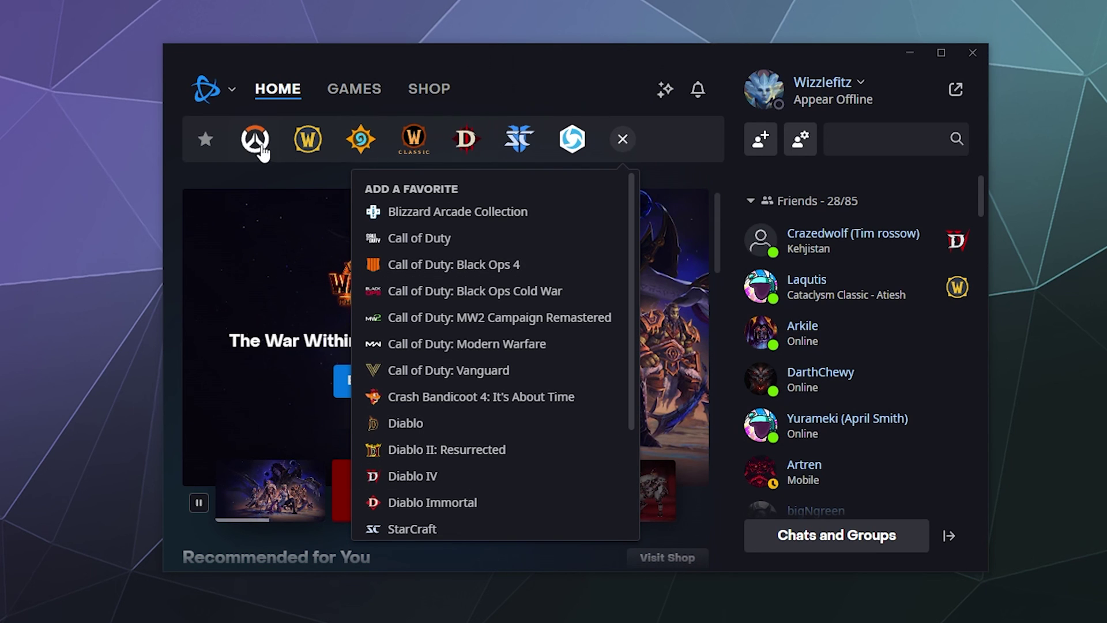
left_click(177, 179)
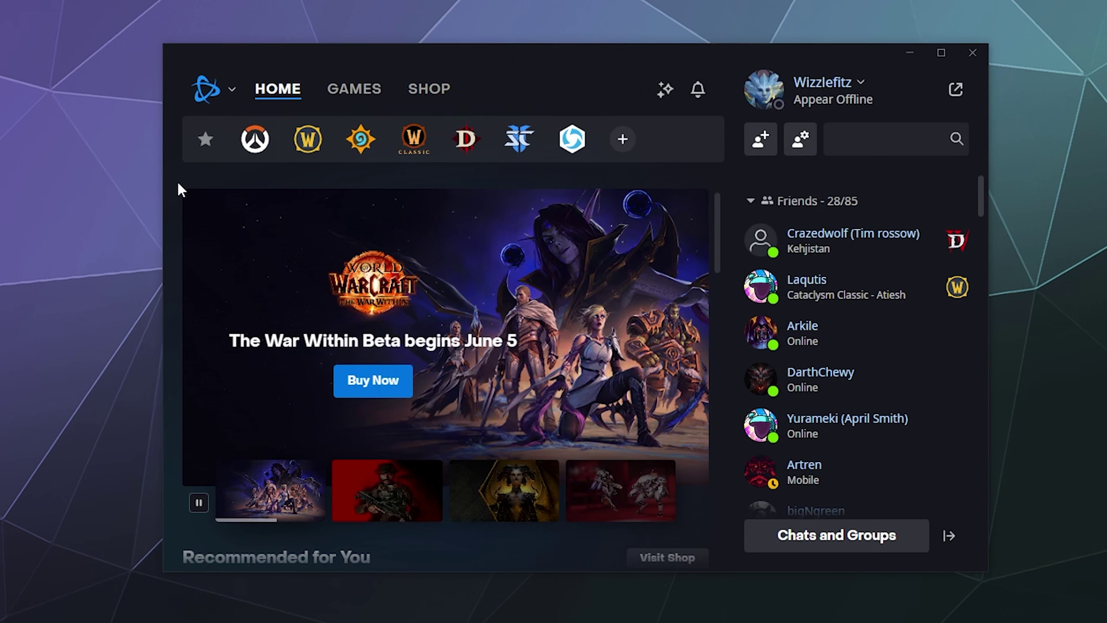
- Browse the favorite games' pages for StarCraft II, Diablo III, World of Warcraft Classic and World of Warcraft, ending on Overwatch 2
left_click(519, 139)
left_click(472, 139)
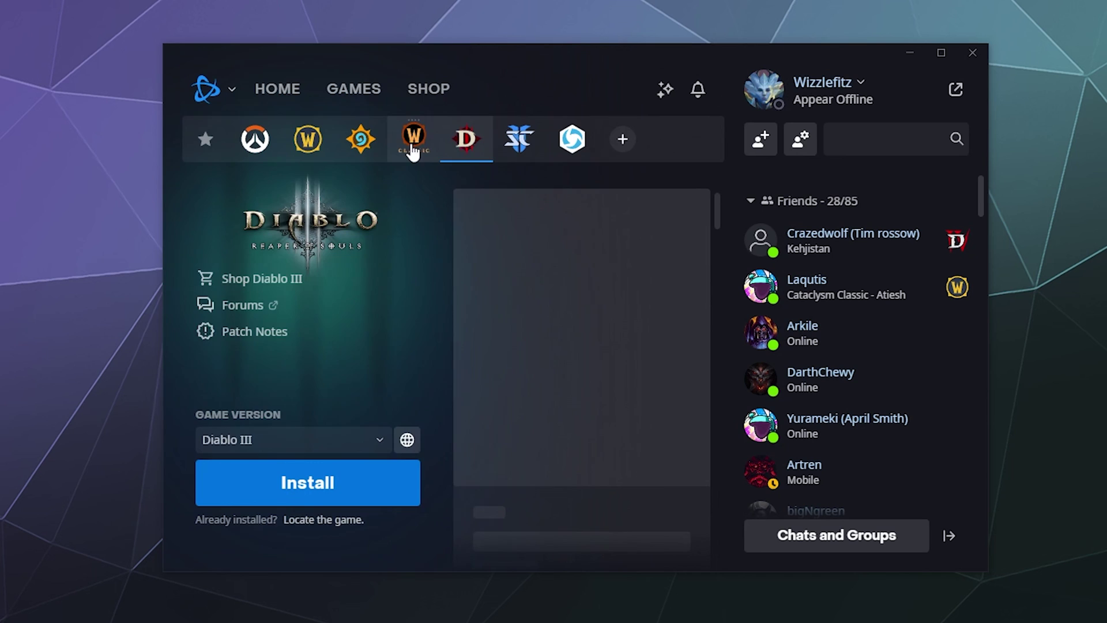
left_click(405, 140)
left_click(308, 139)
left_click(254, 138)
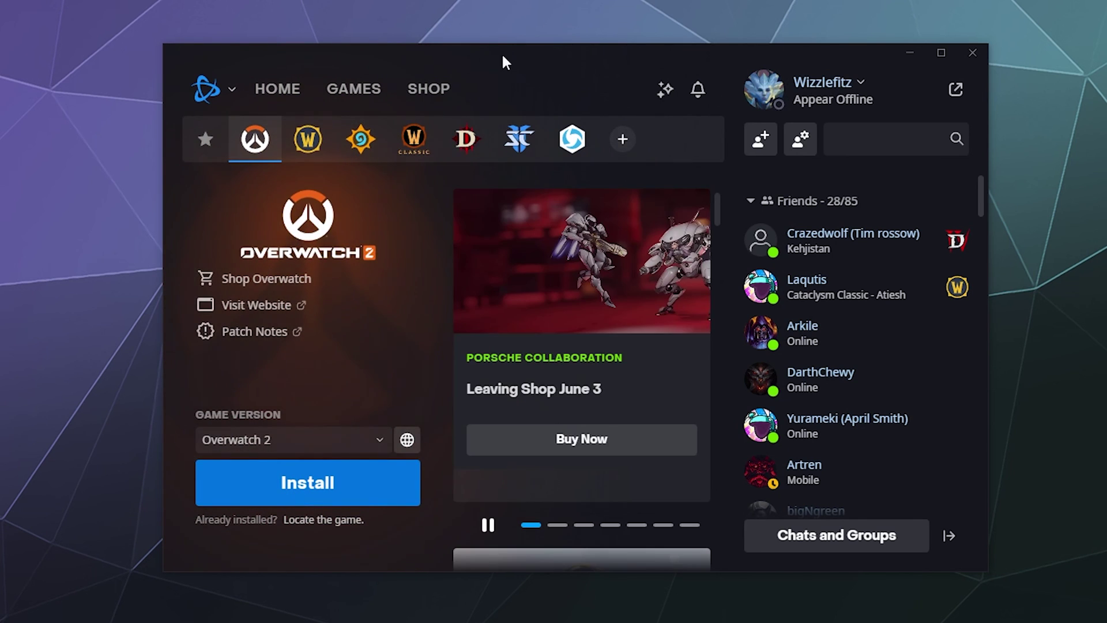